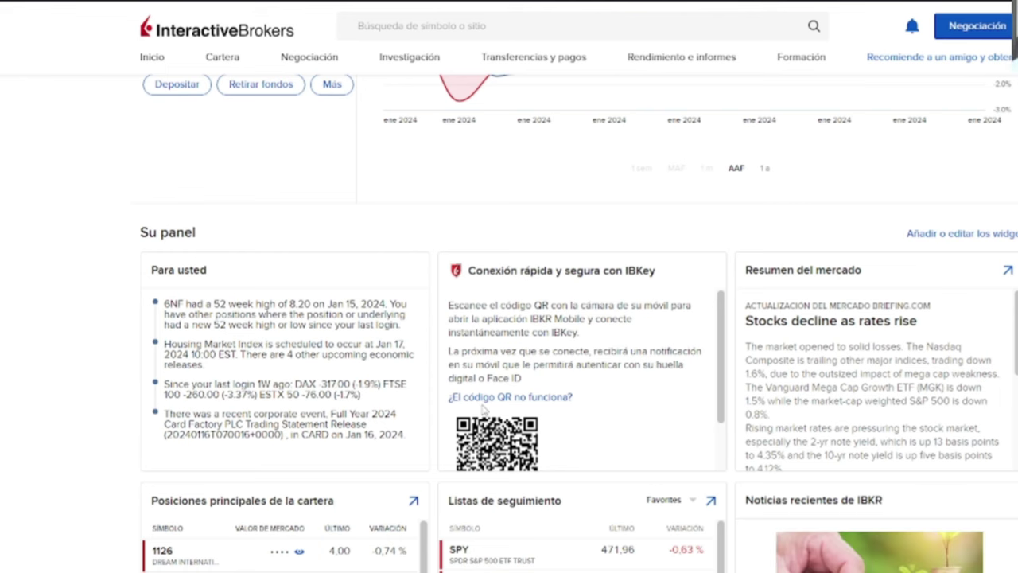
Step: Review the dashboard widgets covering main portfolio positions, watchlists, market summary and cryptocurrencies
scroll(298, 417, down, 3)
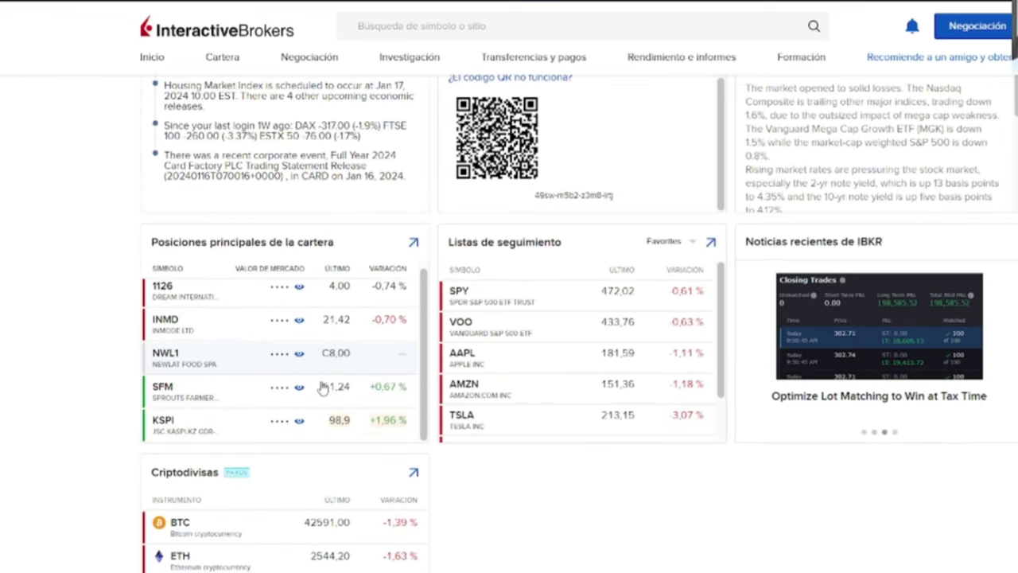
scroll(332, 405, down, 1)
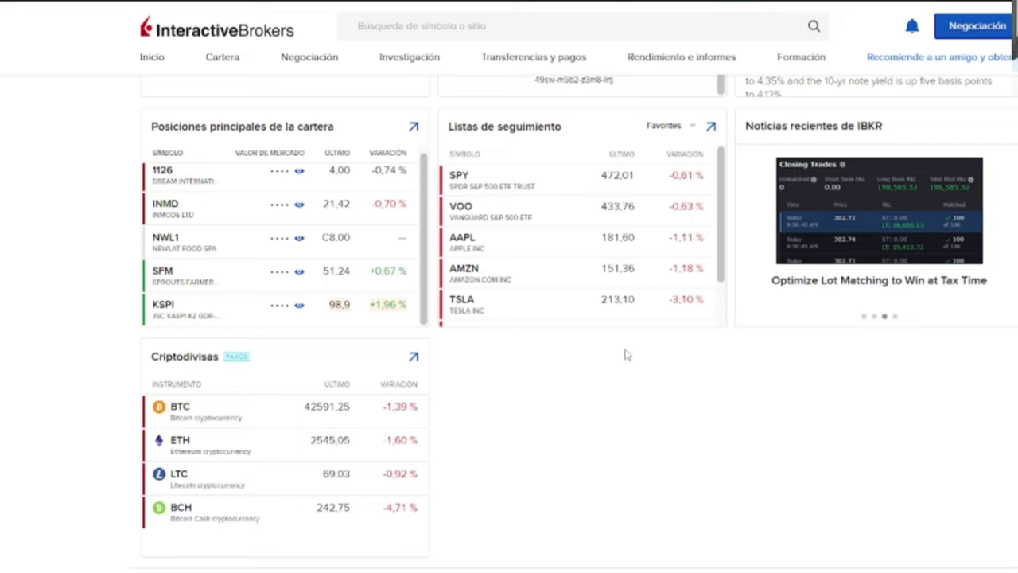
scroll(629, 358, up, 2)
scroll(632, 362, up, 4)
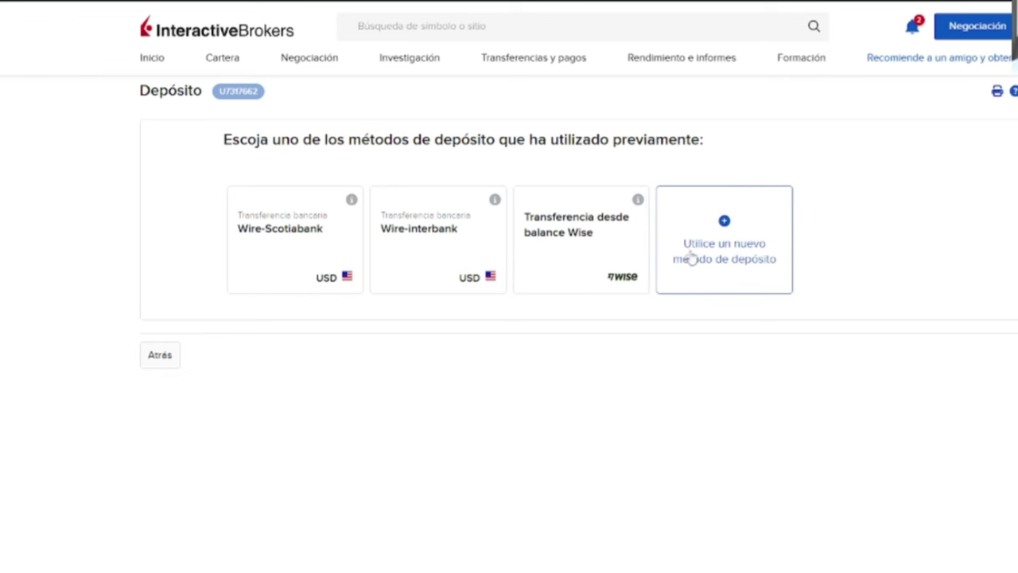
Step: Choose to use a new deposit method and get the instructions for a USD bank transfer (Transferencia bancaria)
click(729, 225)
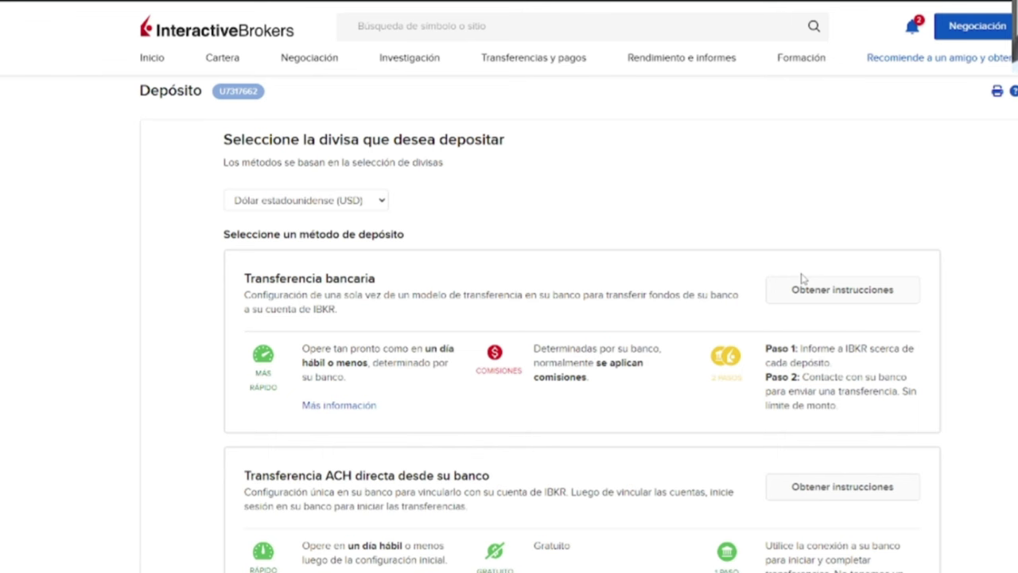
scroll(557, 294, down, 1)
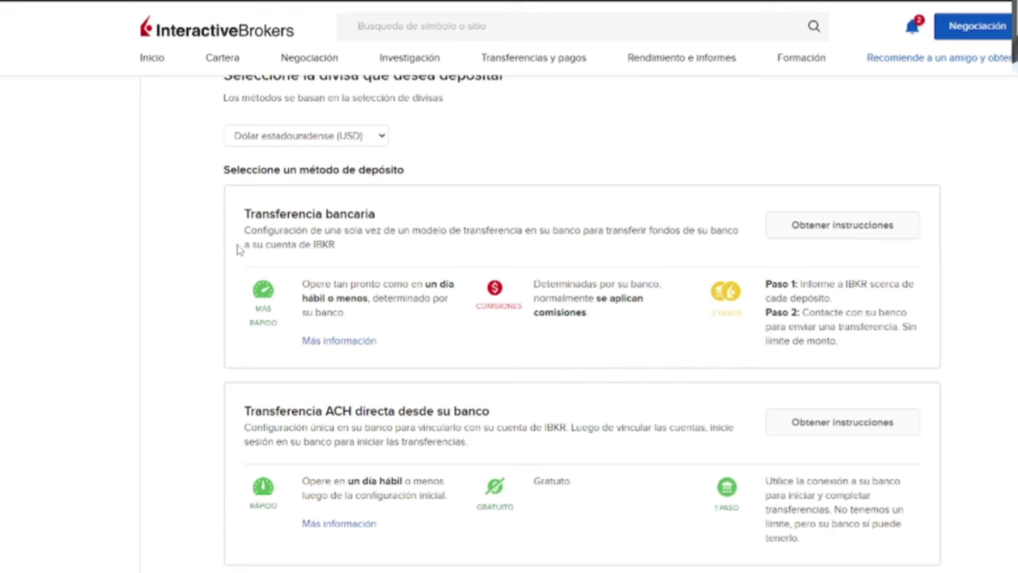
drag(246, 213, 390, 243)
click(360, 246)
scroll(360, 247, down, 12)
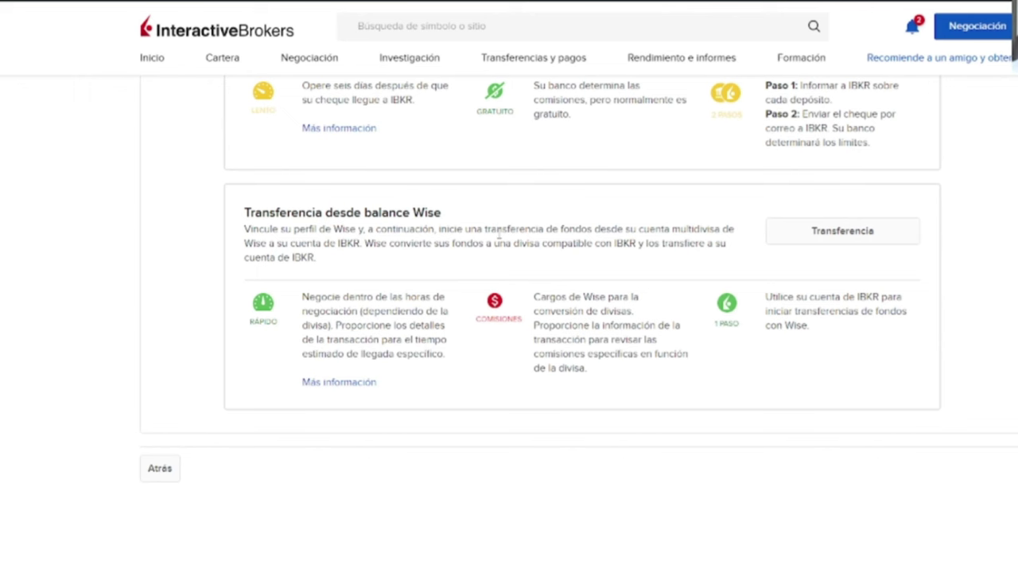
scroll(504, 293, up, 8)
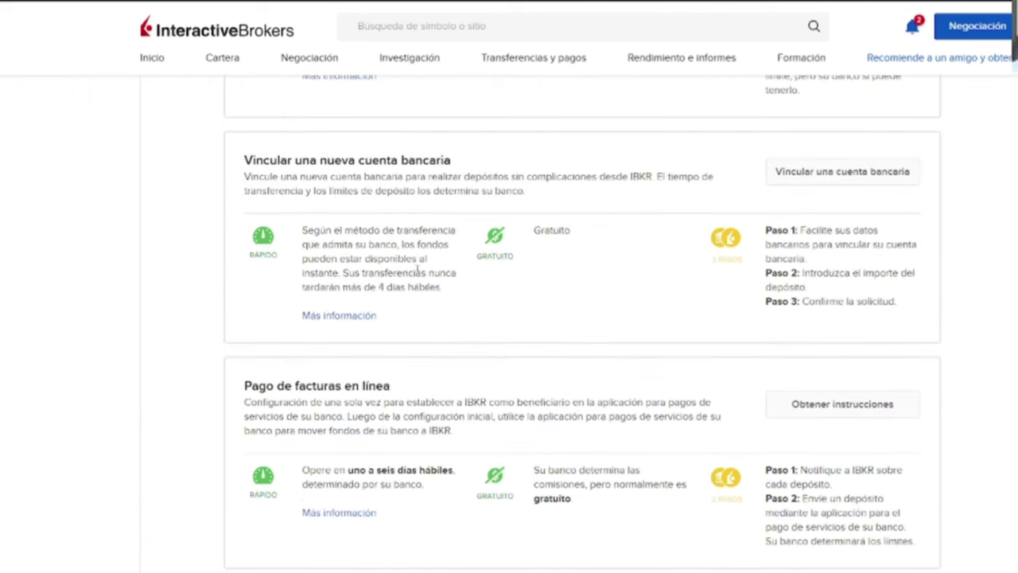
scroll(377, 257, up, 6)
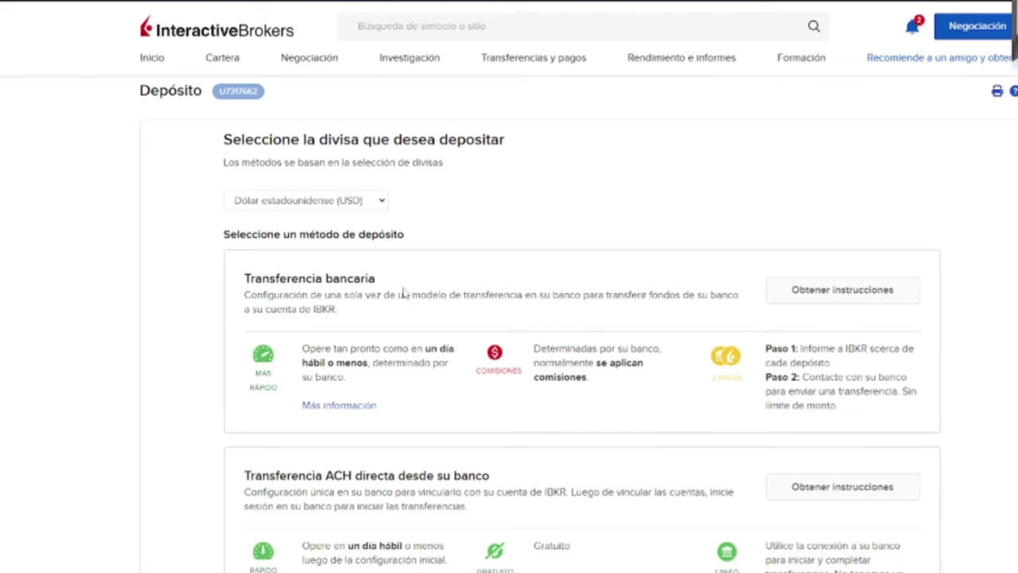
scroll(403, 291, down, 15)
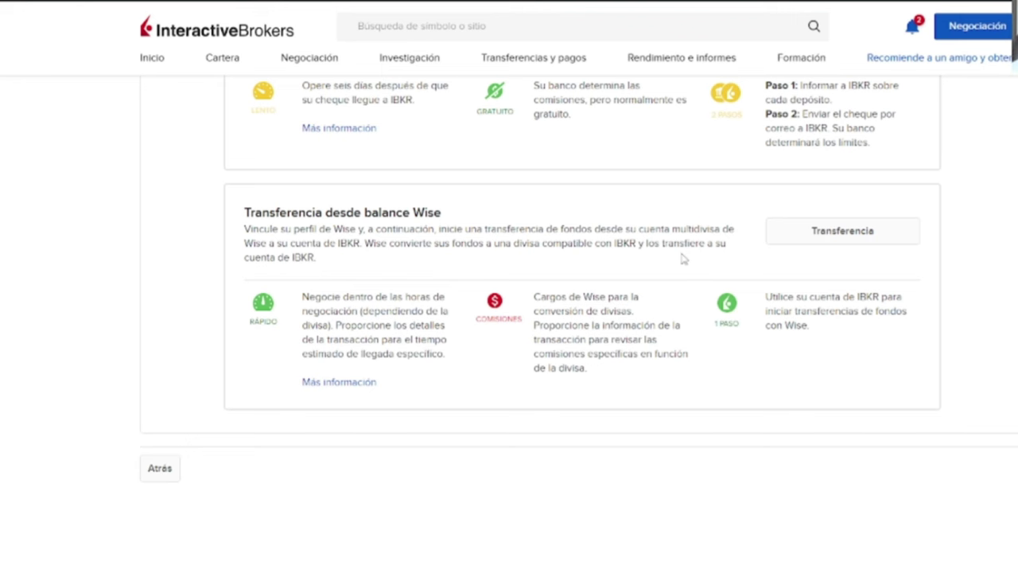
scroll(682, 258, up, 7)
scroll(927, 266, up, 2)
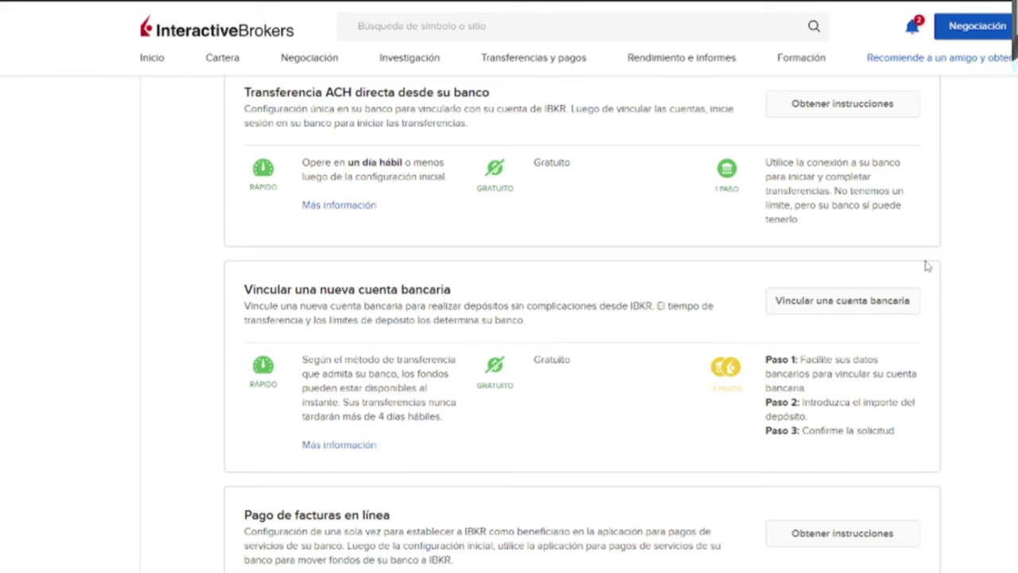
scroll(927, 266, up, 5)
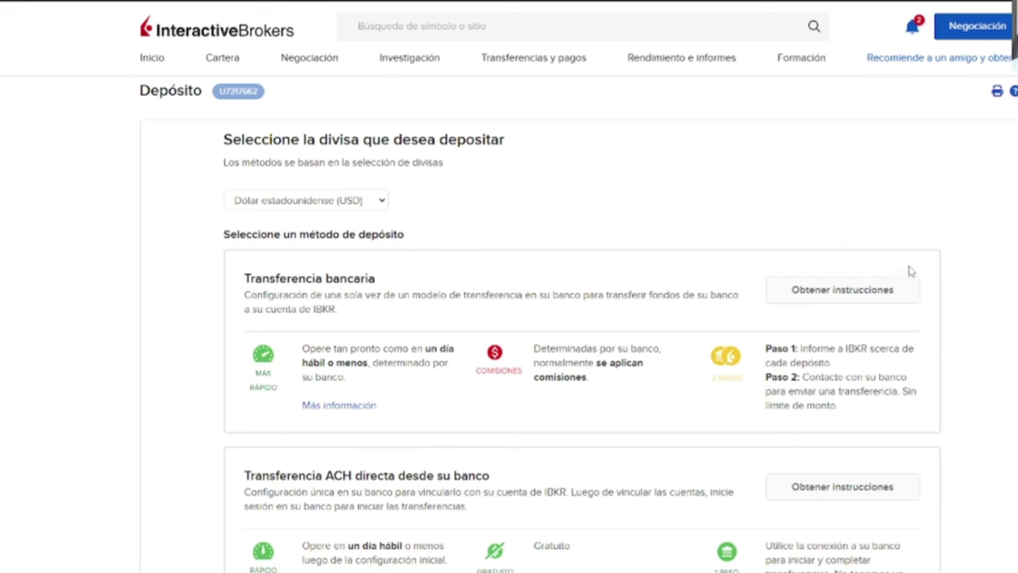
click(825, 299)
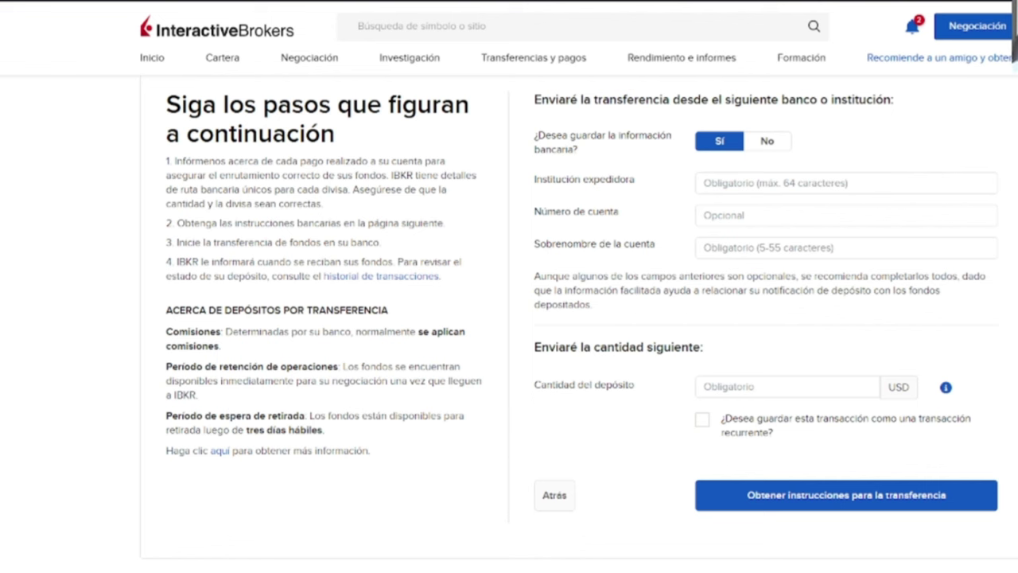
Step: Open a trading order ticket and load the first MSFT match, Microsoft stock
click(983, 27)
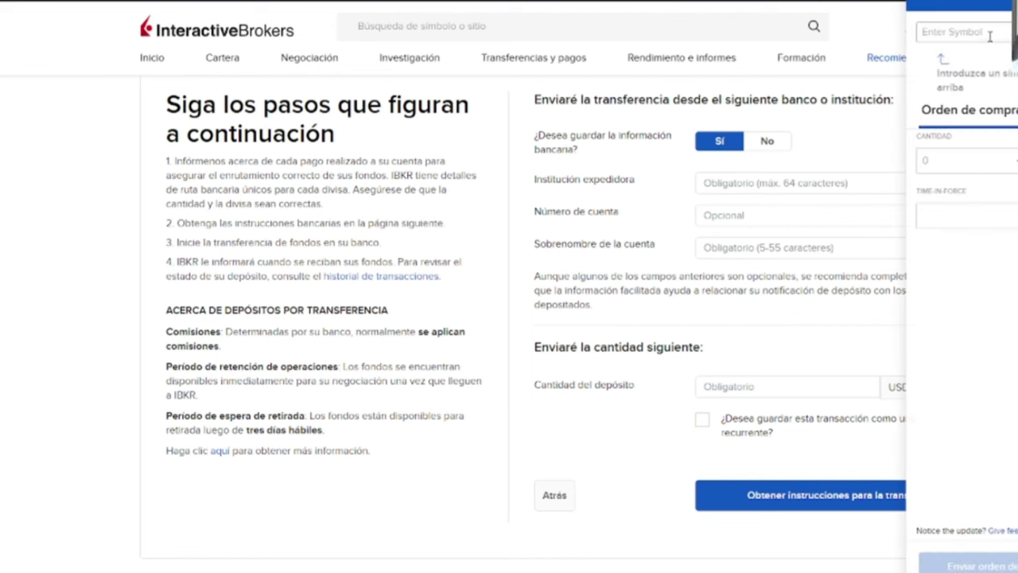
click(989, 34)
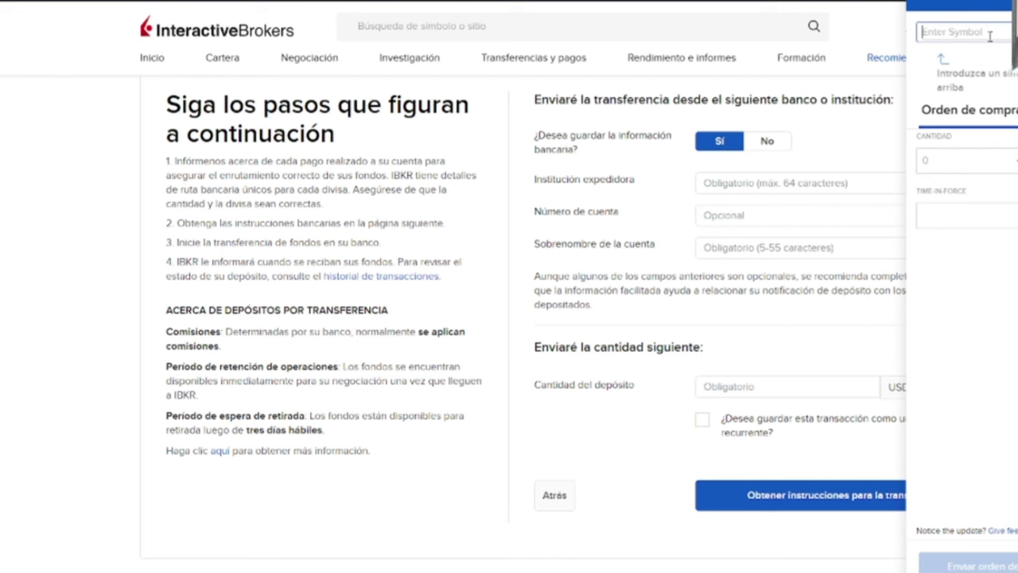
text(MSFT)
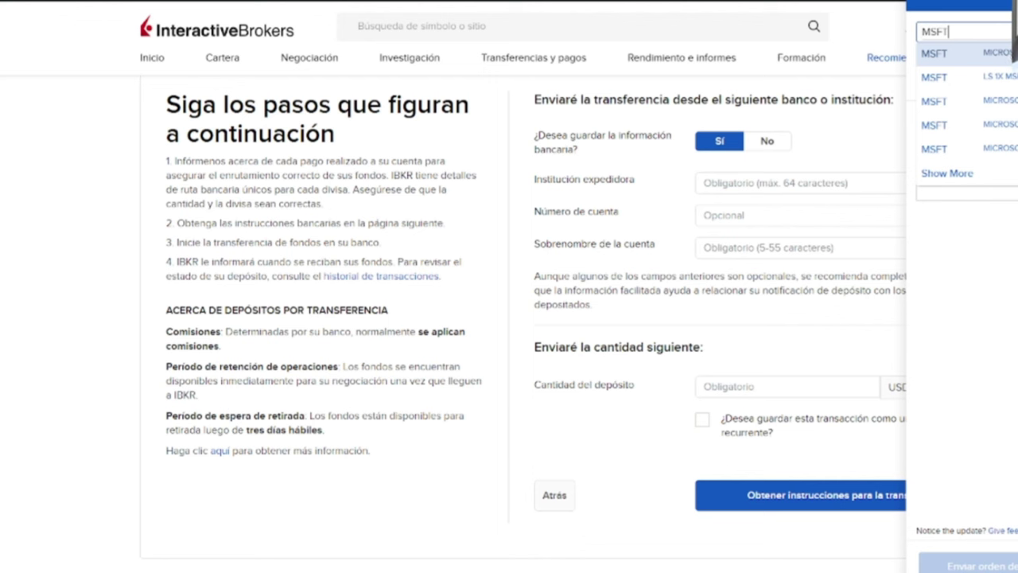
key(Down)
key(Down)
key(Down)
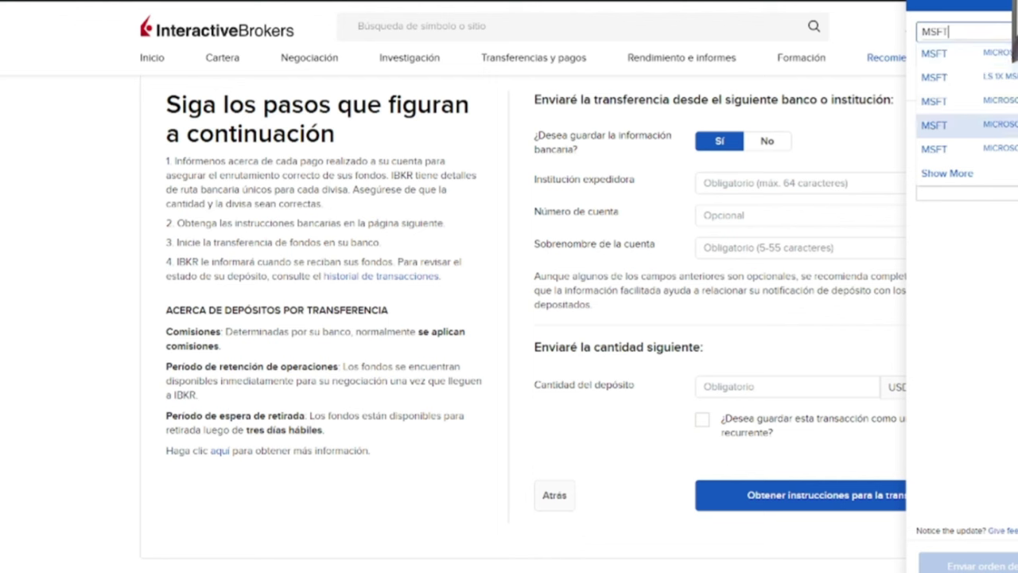
key(Down)
key(Up)
key(Up)
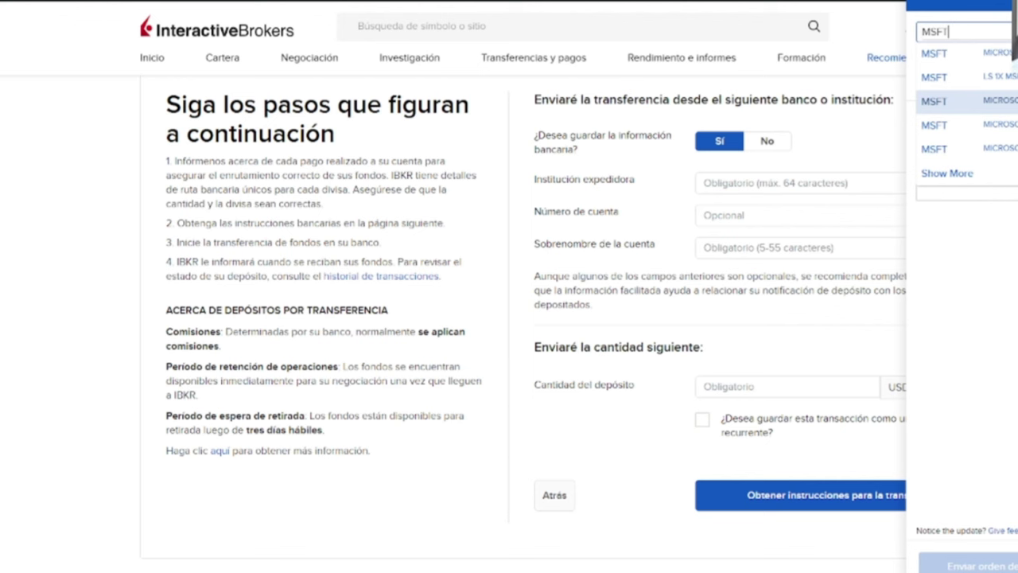
key(Up)
key(Up)
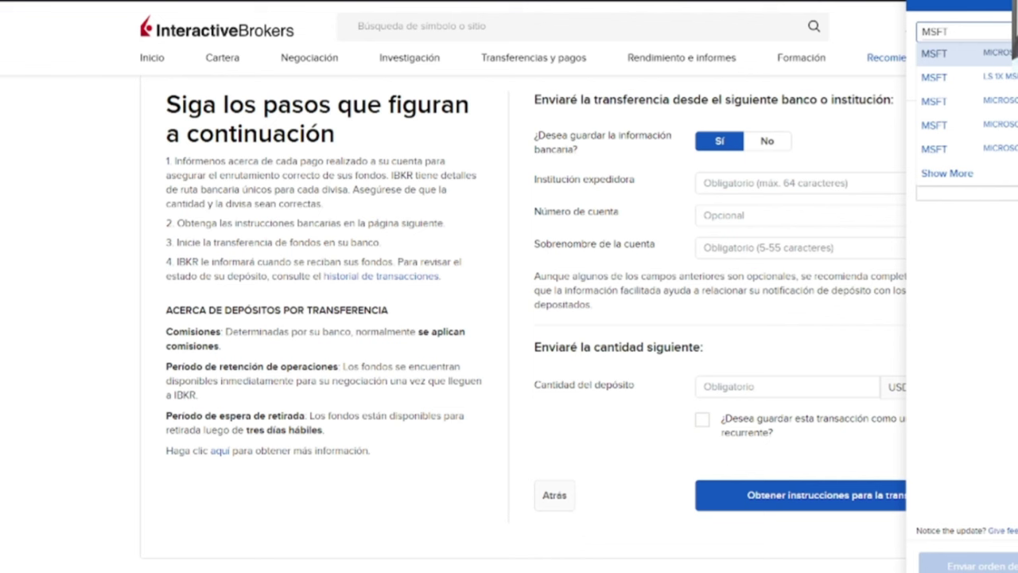
key(Return)
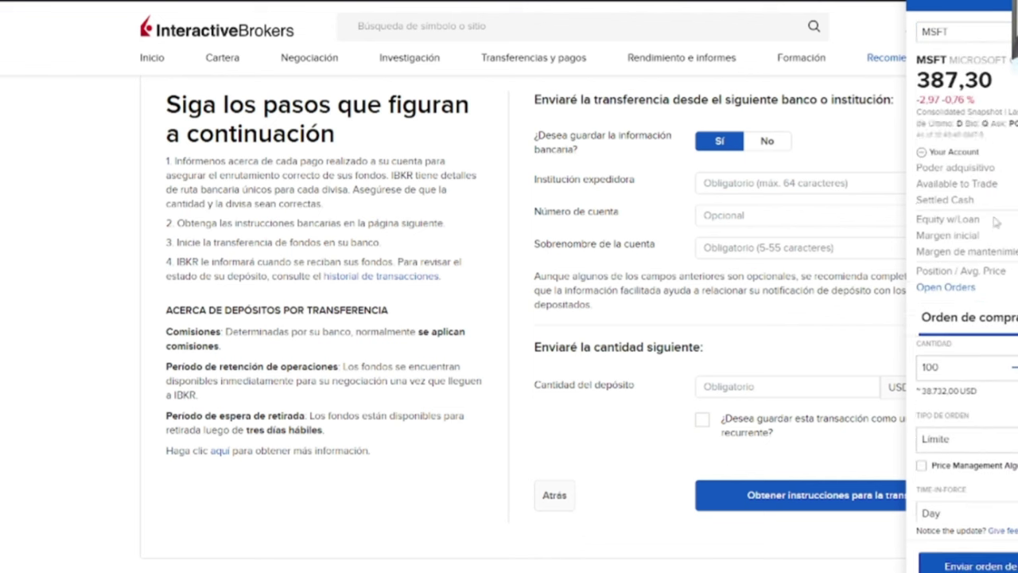
Step: Set the MSFT buy order's quantity to 500 as a cash amount instead of a number of shares
scroll(991, 266, down, 1)
scroll(991, 270, up, 1)
scroll(971, 368, down, 1)
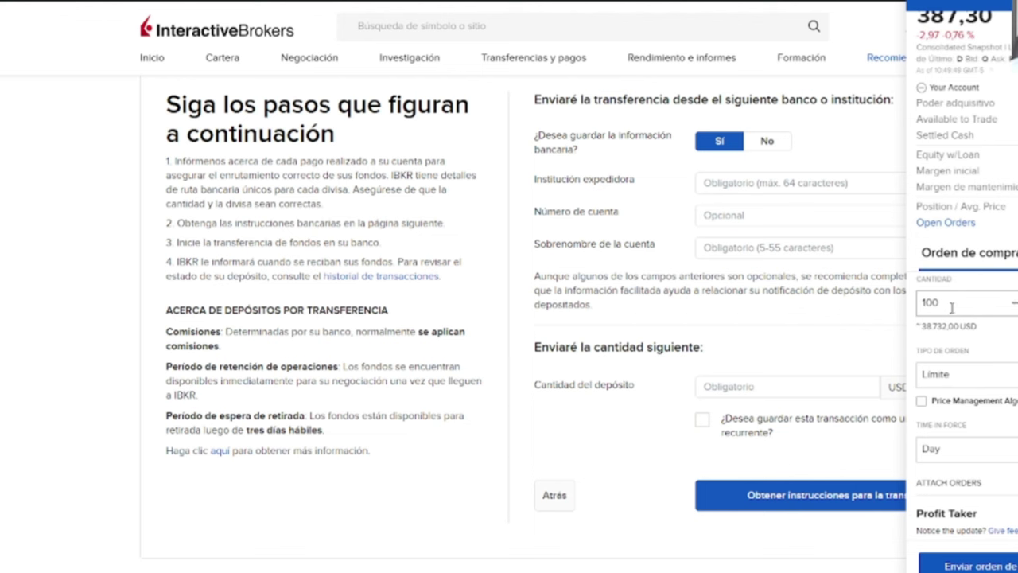
scroll(989, 314, up, 1)
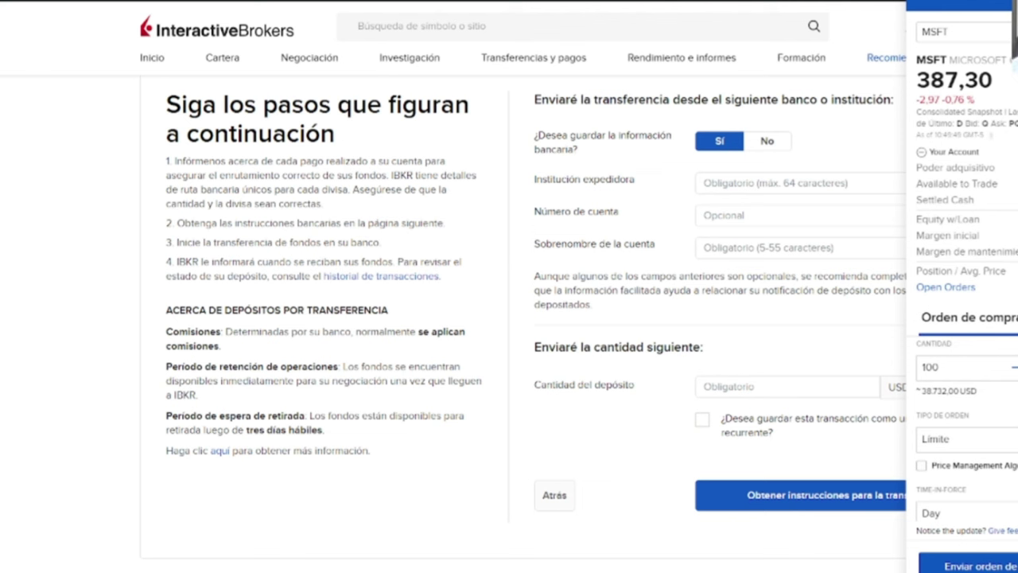
double_click(982, 361)
text(0)
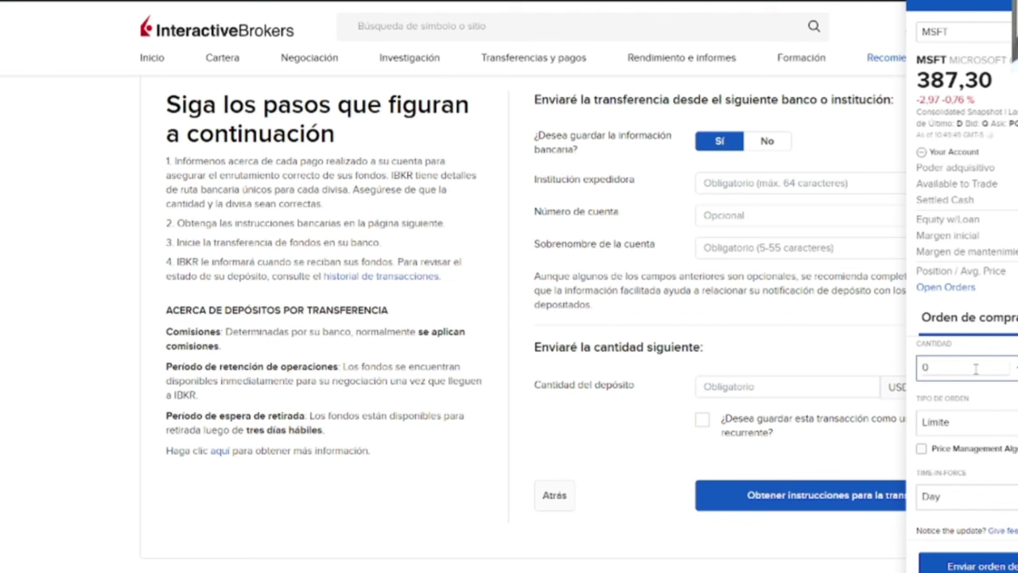
key(BackSpace)
text(500)
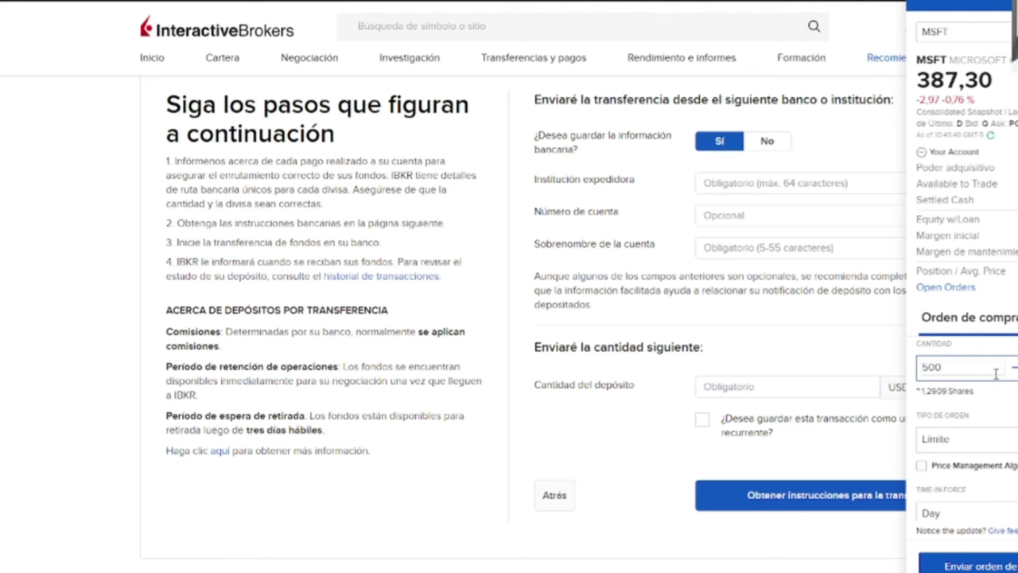
Step: Set the MSFT order type to Market
scroll(994, 374, down, 1)
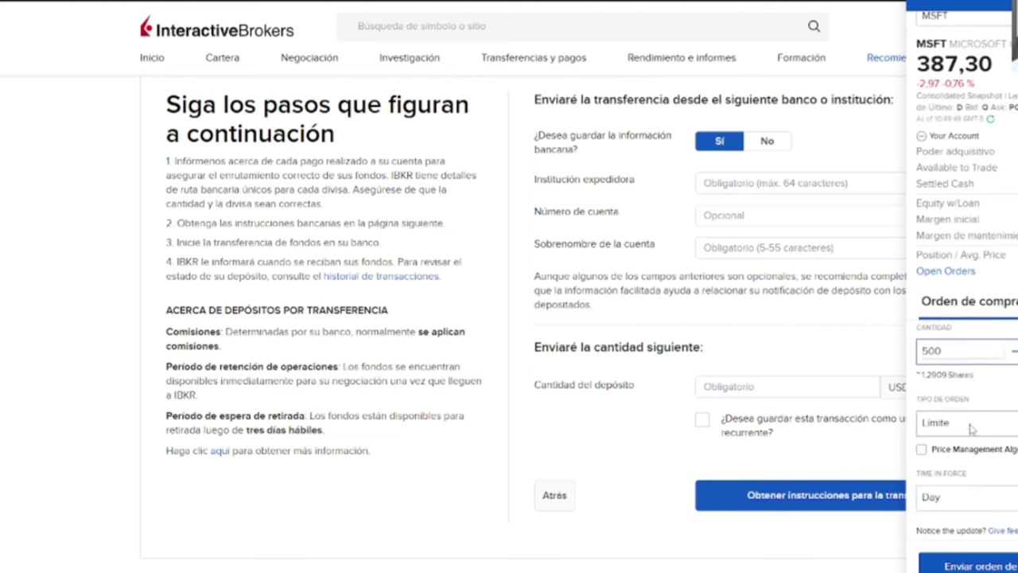
click(970, 429)
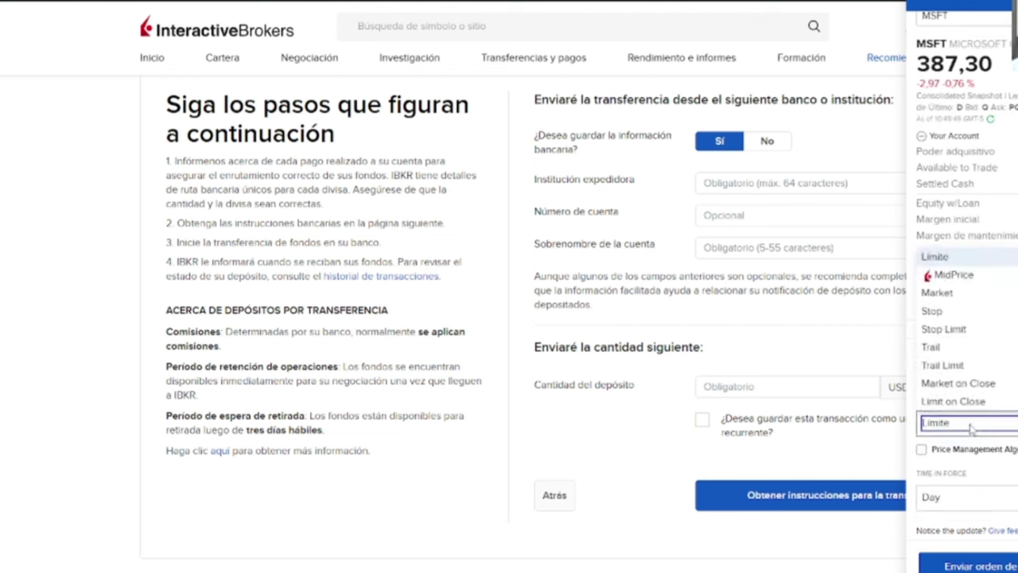
click(940, 294)
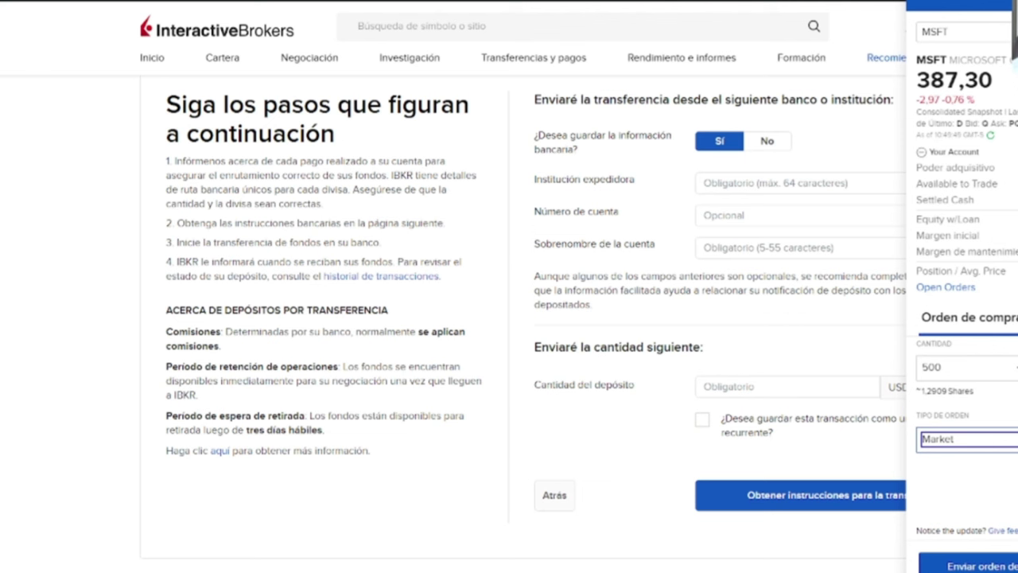
Step: Set the MSFT order type to Límite
click(966, 439)
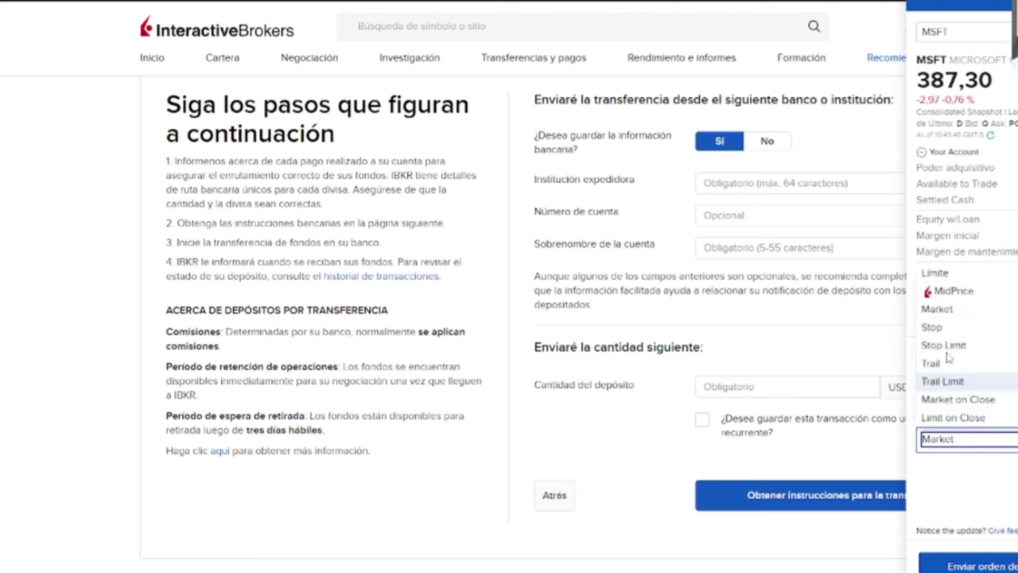
click(957, 271)
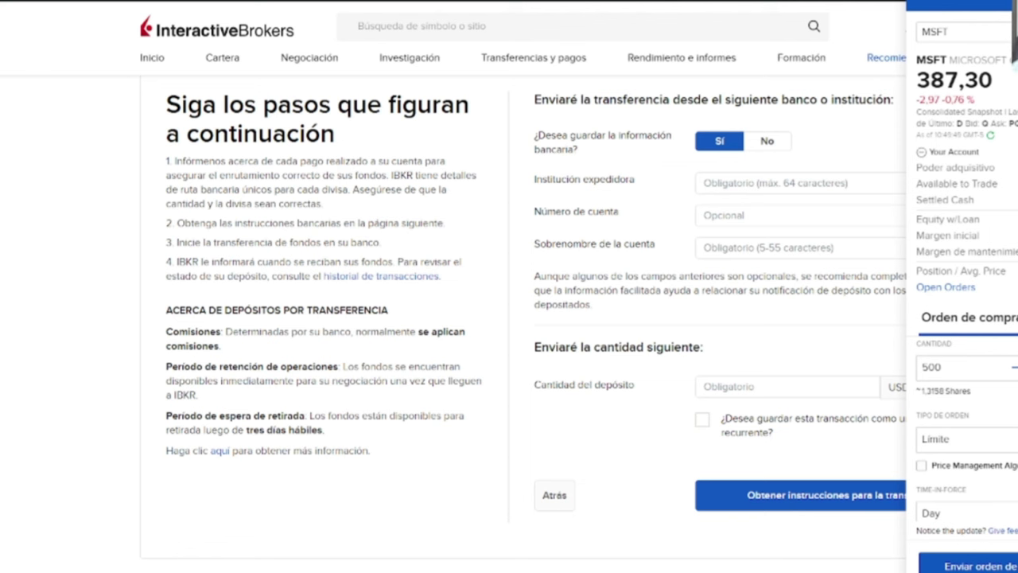
scroll(966, 265, down, 1)
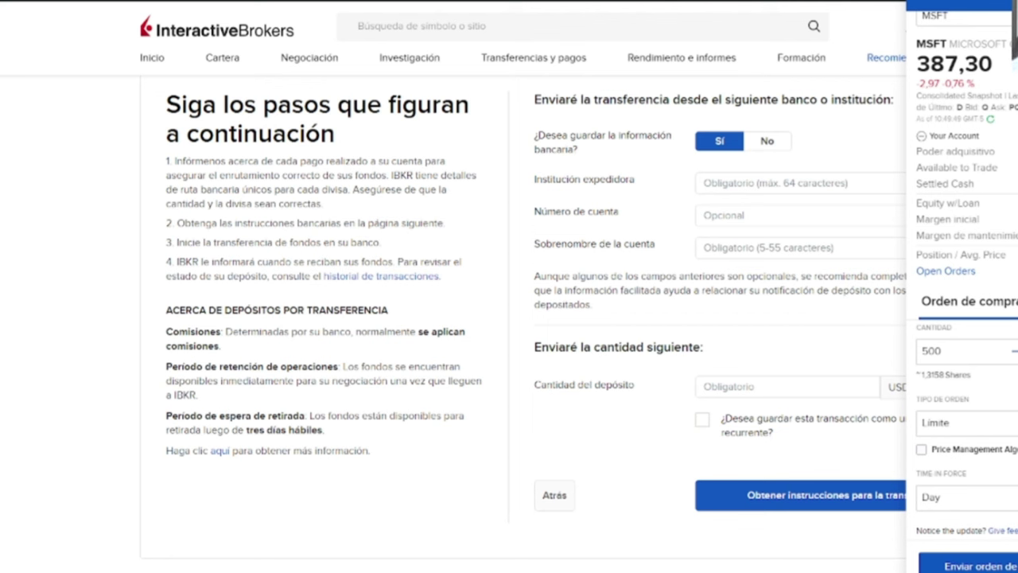
scroll(962, 79, up, 1)
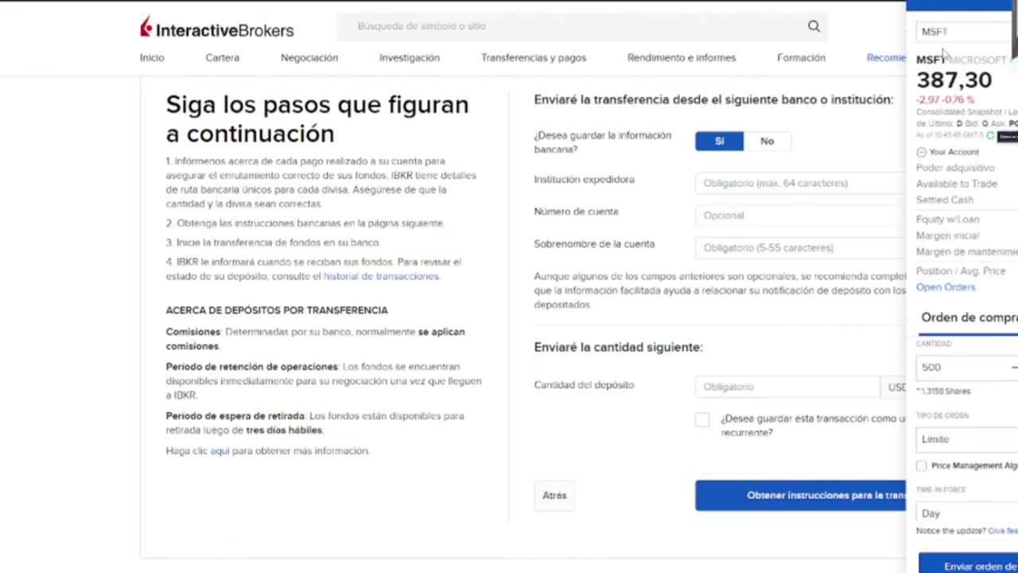
Step: Replace the order ticket's symbol with IBG and load the Iberpapel stock
click(975, 32)
key(BackSpace)
key(BackSpace)
key(BackSpace)
key(BackSpace)
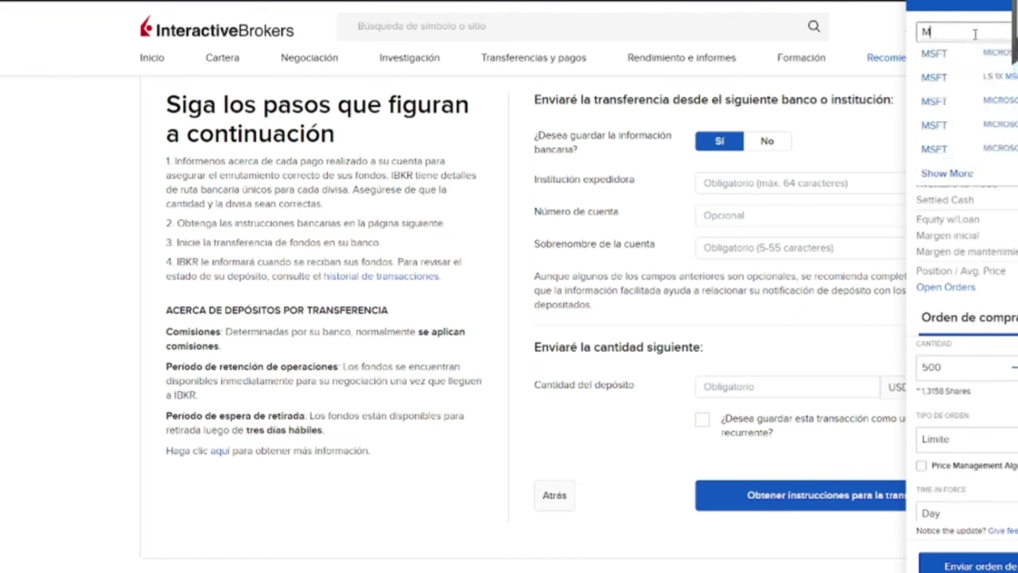
text(IBG)
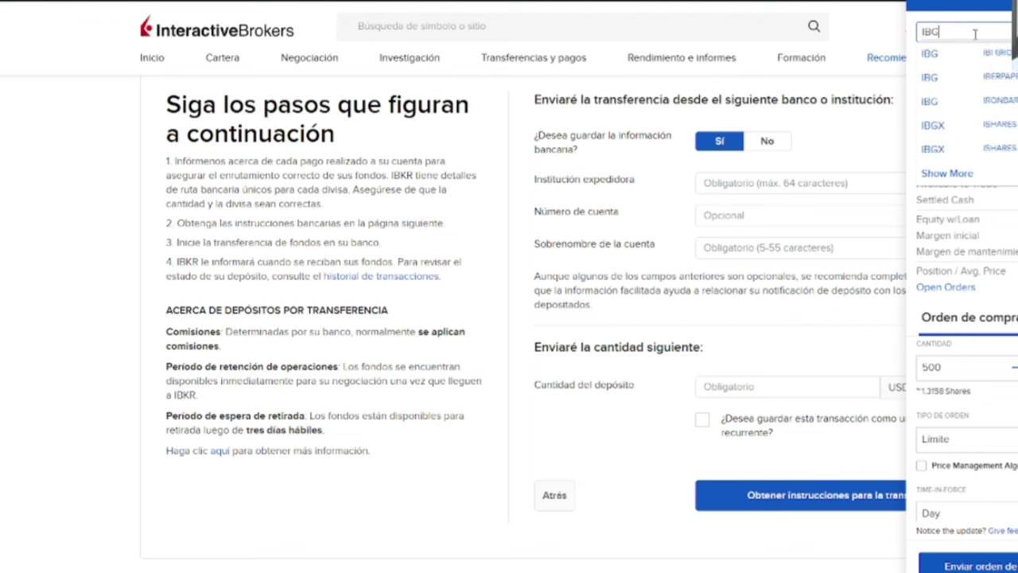
key(Return)
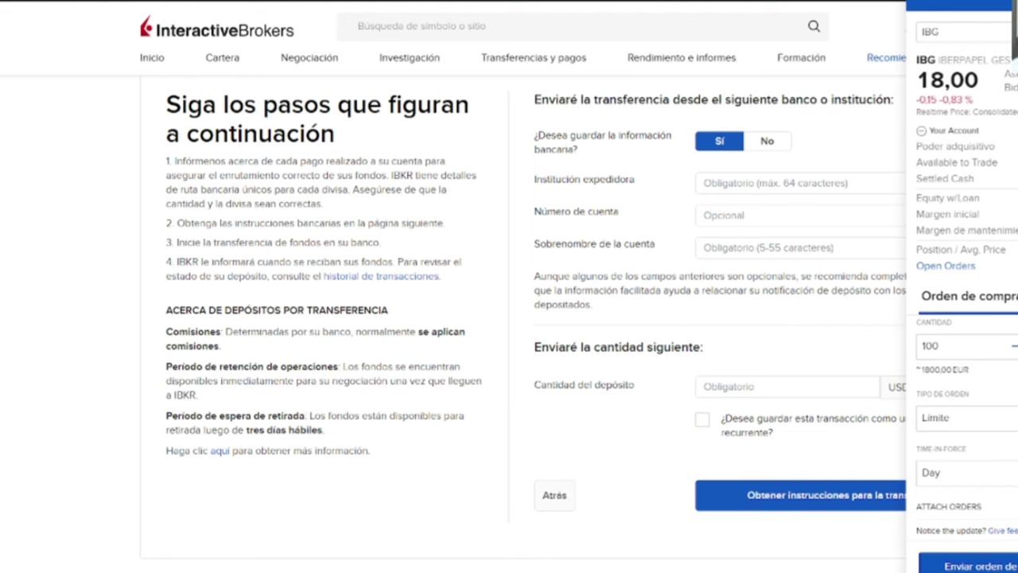
scroll(966, 318, down, 1)
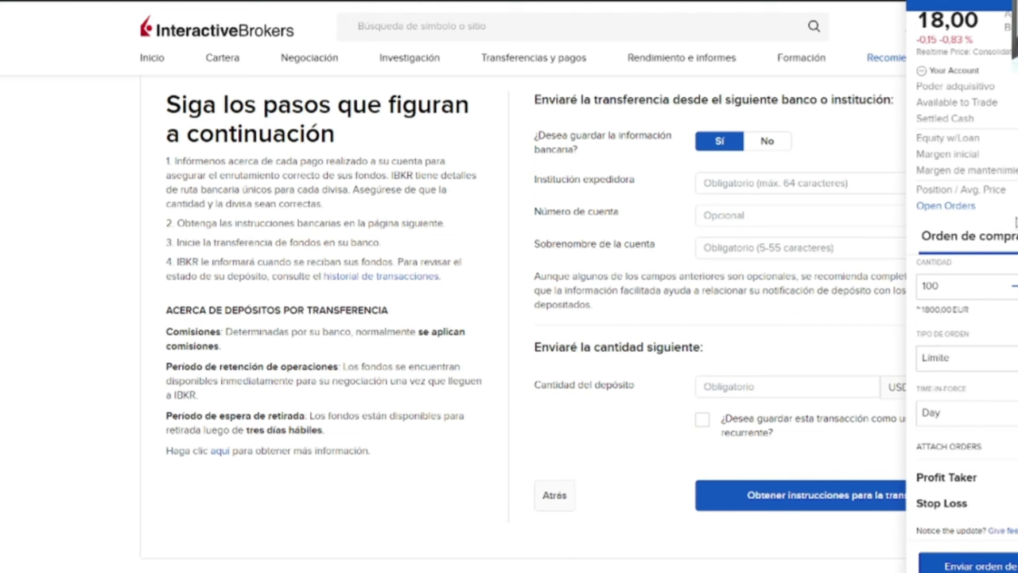
scroll(1014, 223, up, 1)
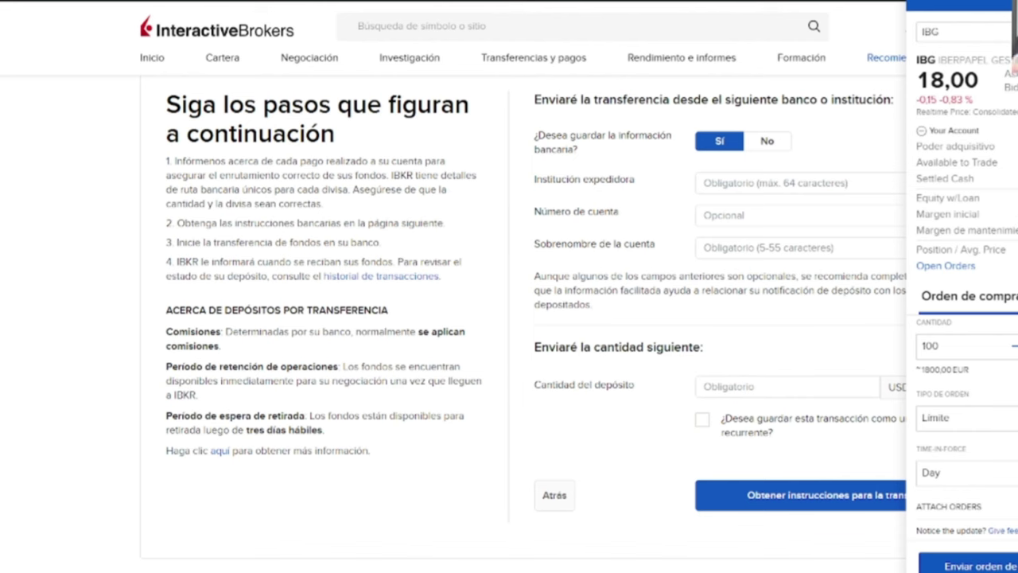